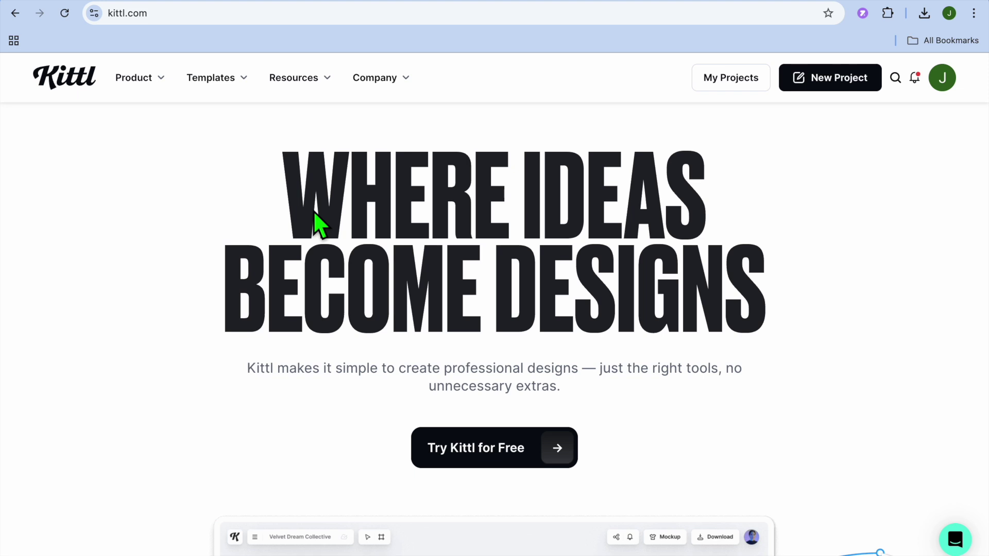
Step: Browse the T-shirt templates and open the Typography Car T-Shirt template for editing
click(856, 0)
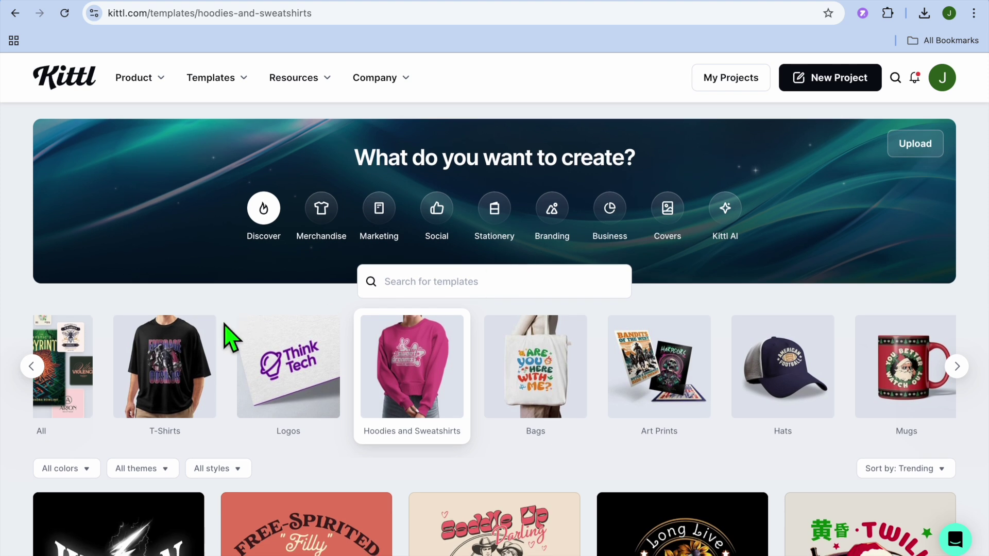
click(165, 381)
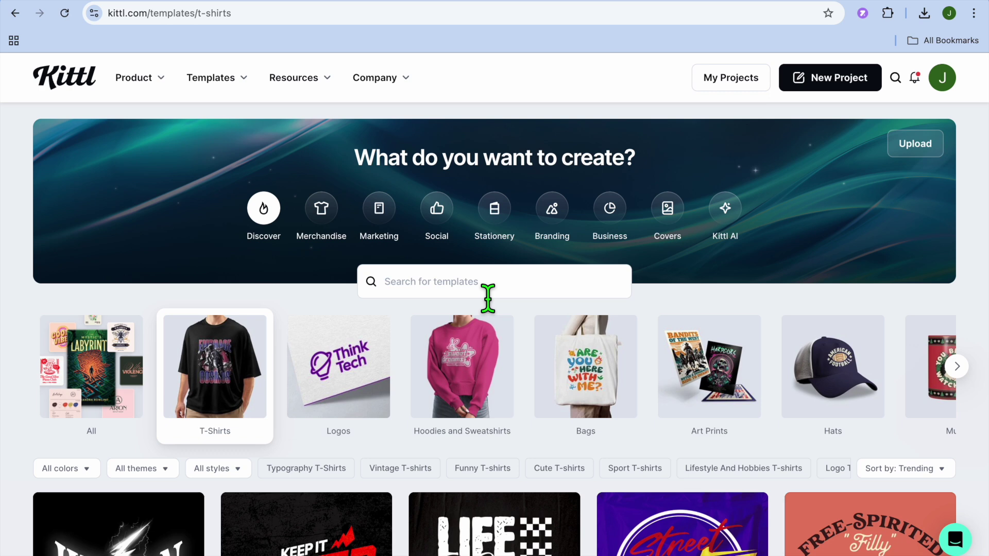
scroll(303, 419, down, 5)
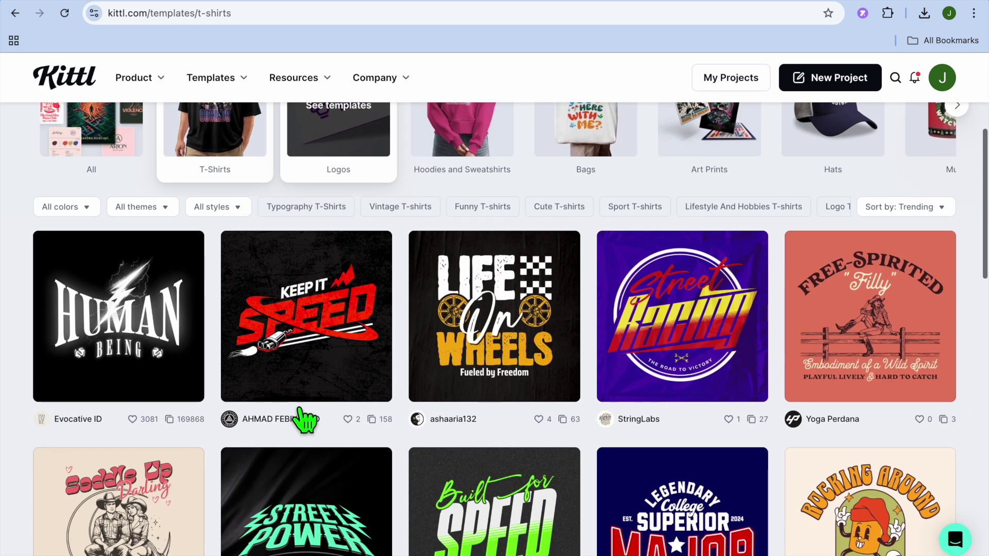
scroll(302, 411, down, 2)
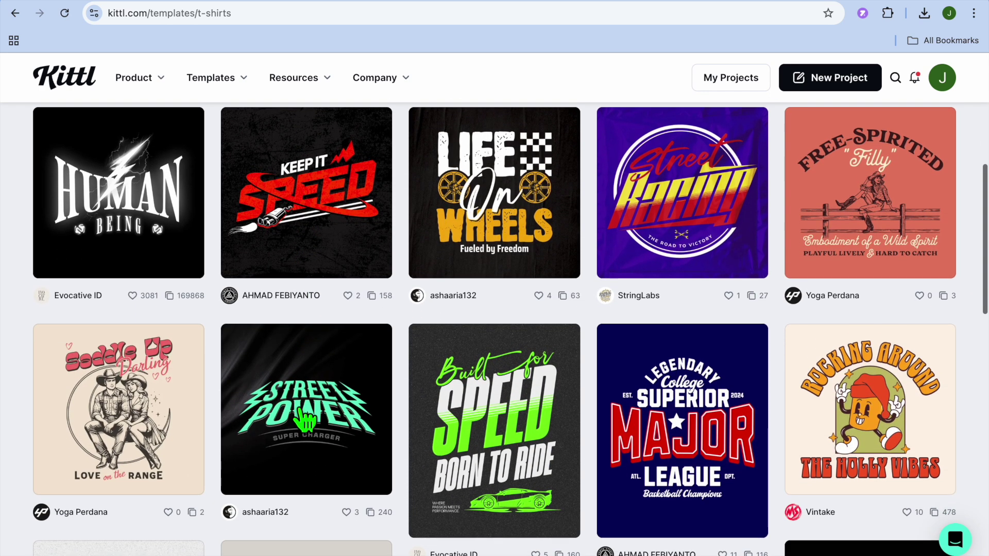
scroll(305, 420, down, 2)
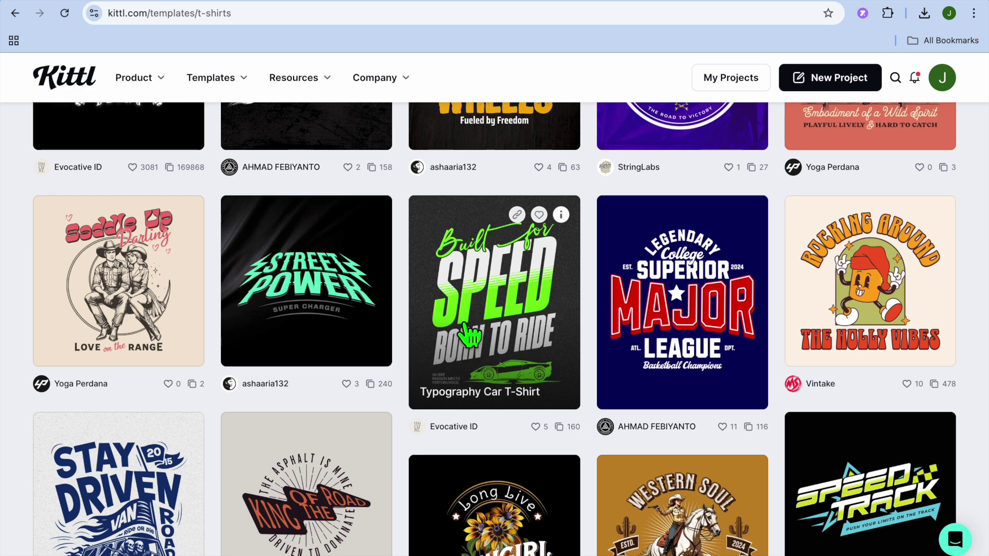
click(481, 315)
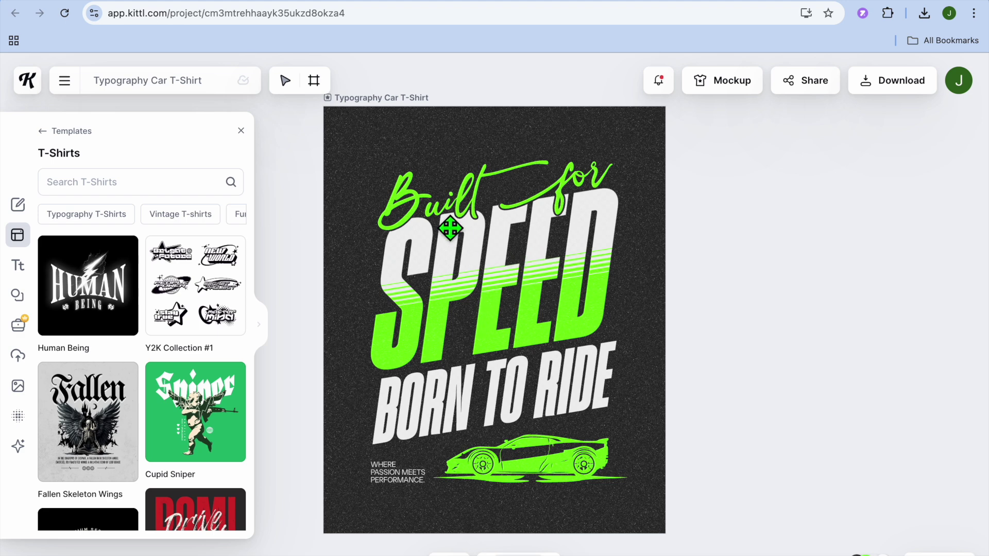
Step: Examine the green colour settings and the typeface choices for the design's grouped lettering
click(458, 289)
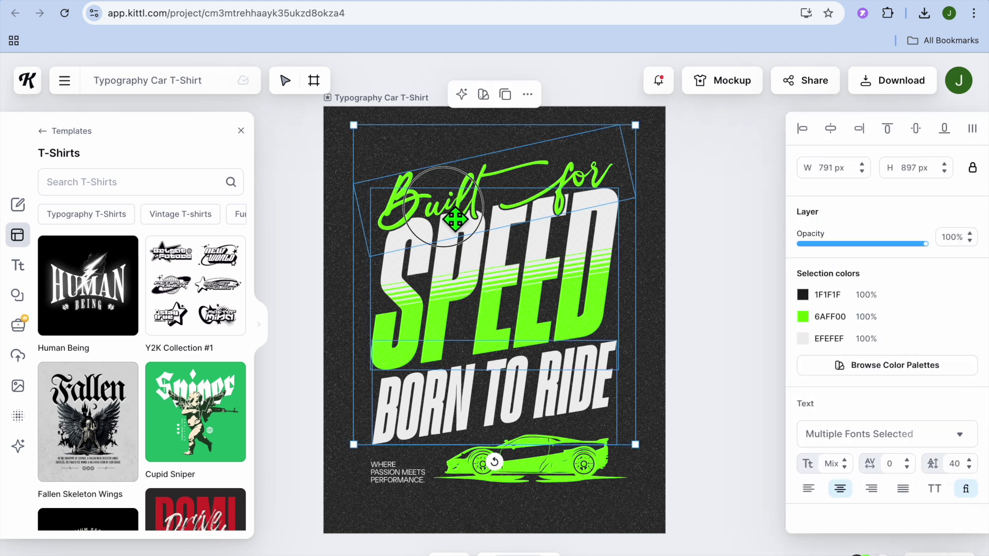
click(803, 318)
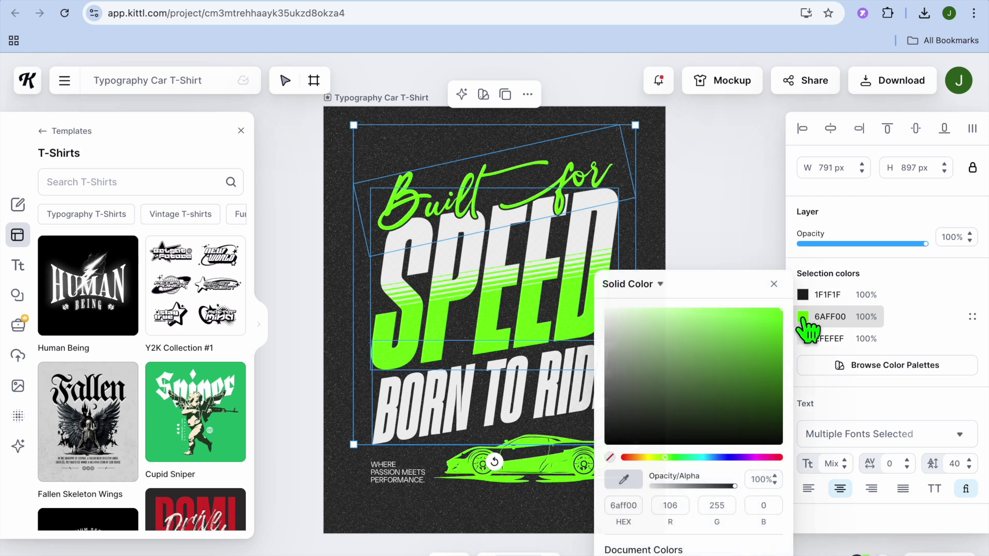
click(774, 284)
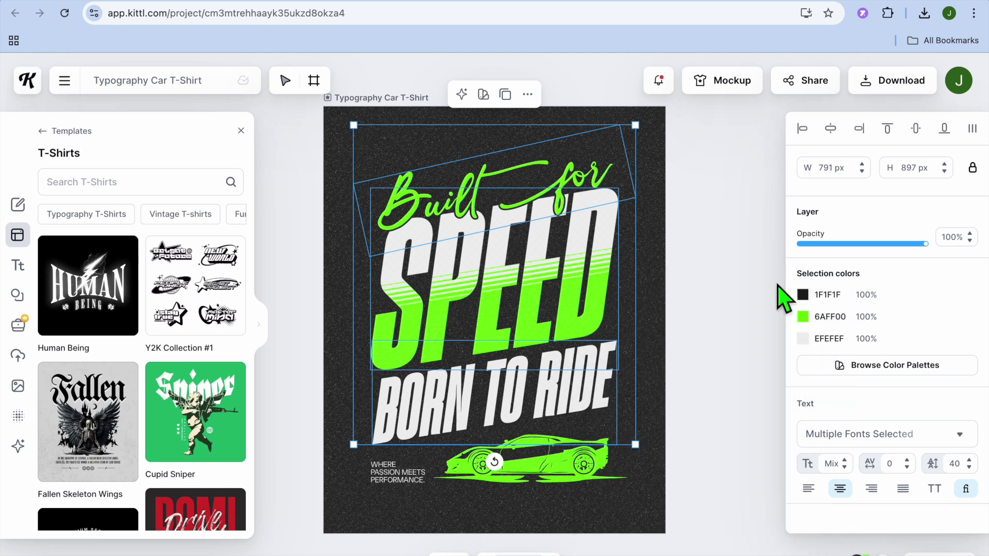
click(867, 440)
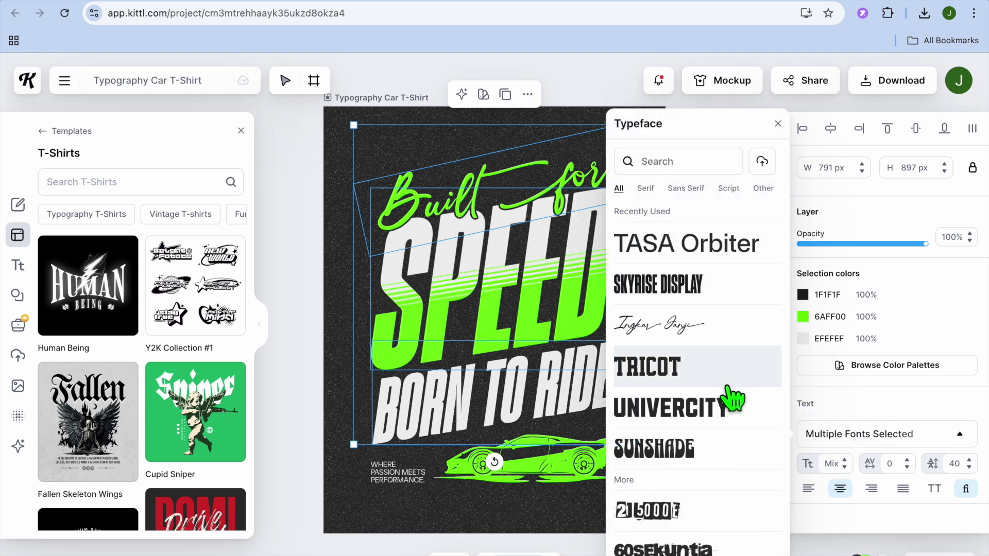
click(847, 439)
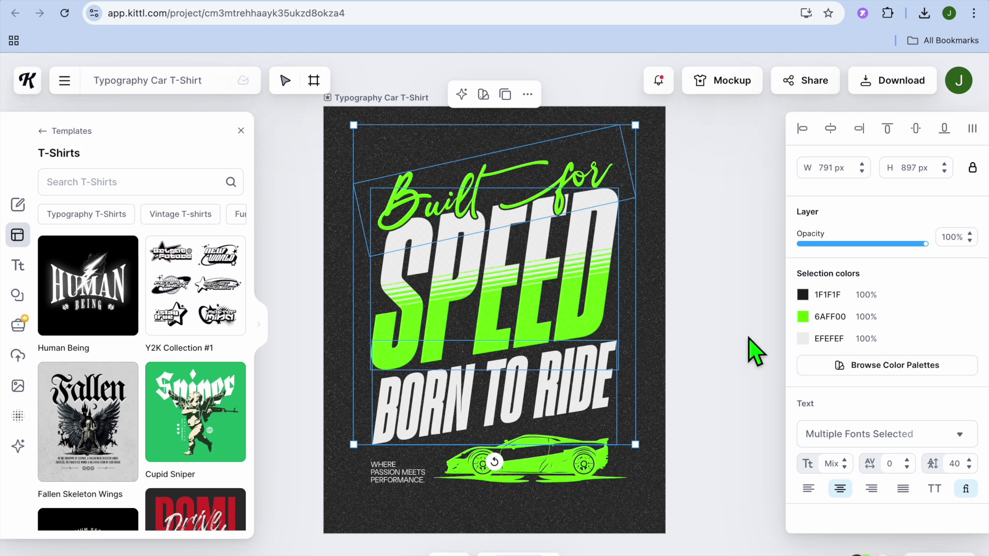
Step: Select the car illustration and look through the available design elements and the upload options
click(573, 471)
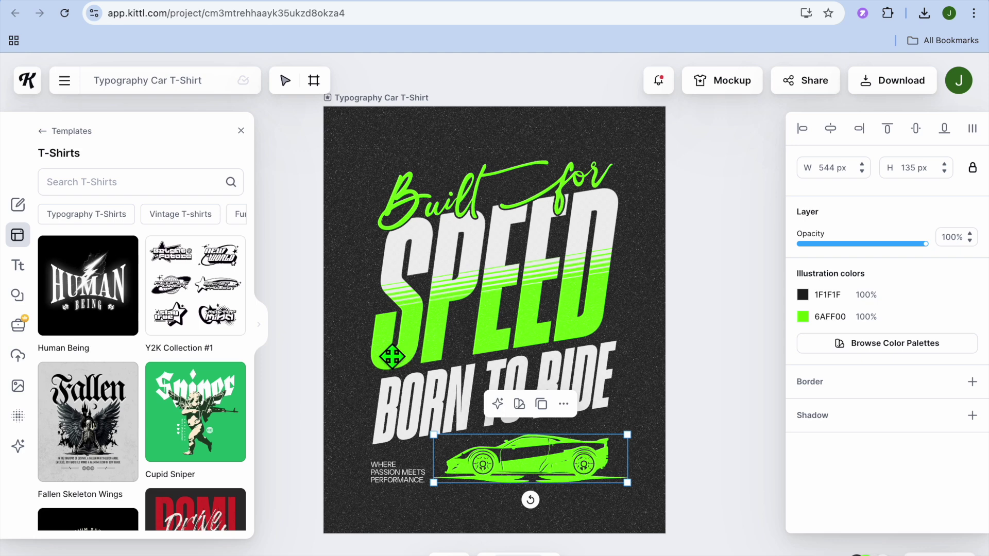
click(18, 294)
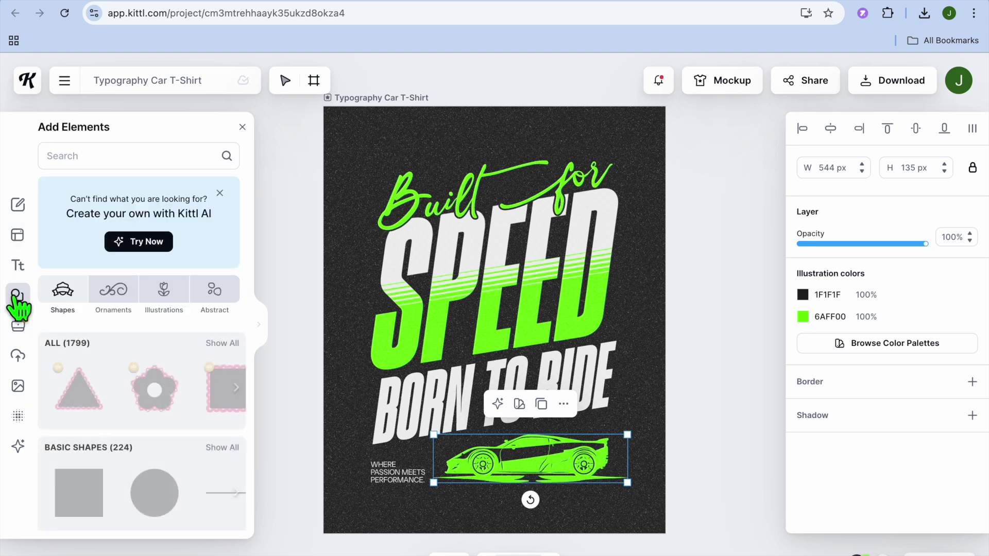
scroll(113, 392, down, 5)
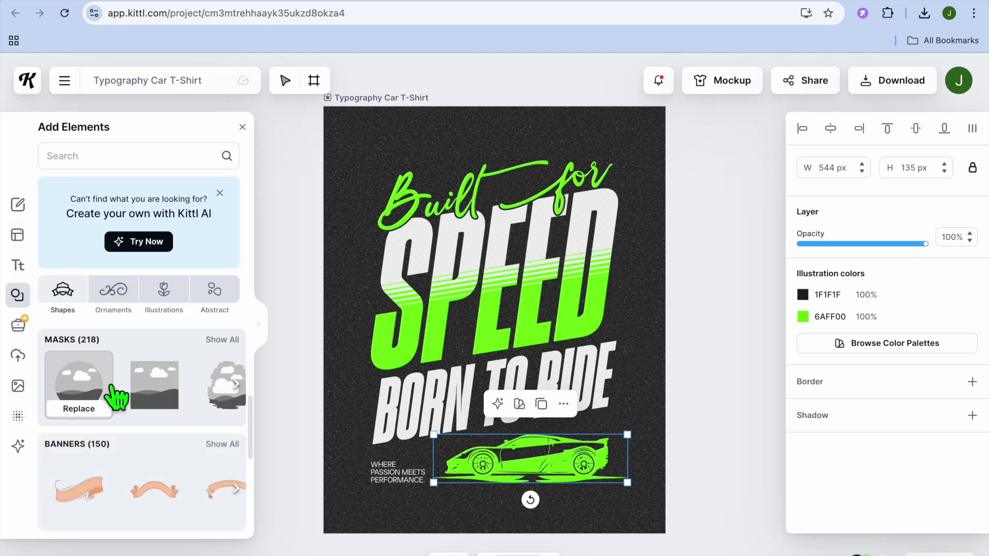
scroll(116, 398, up, 5)
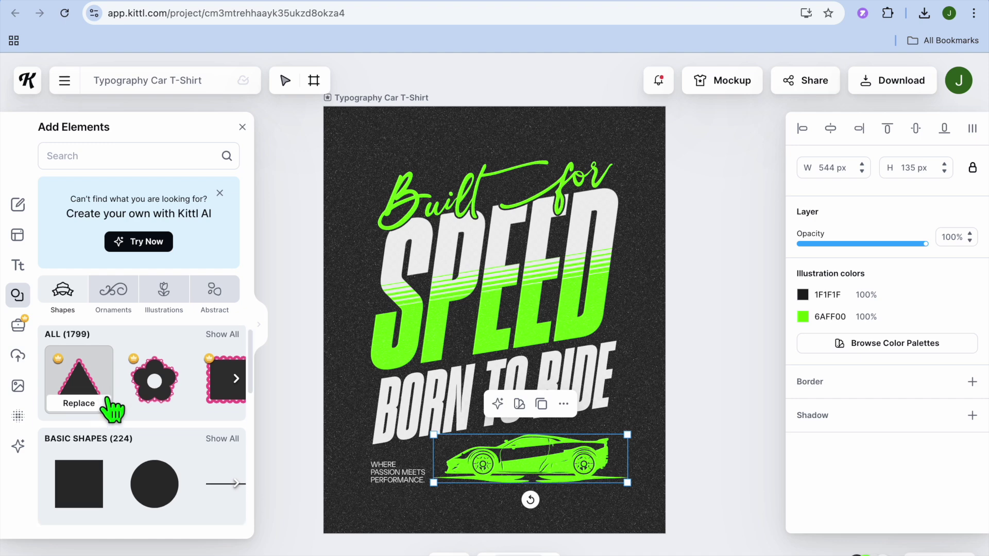
click(108, 156)
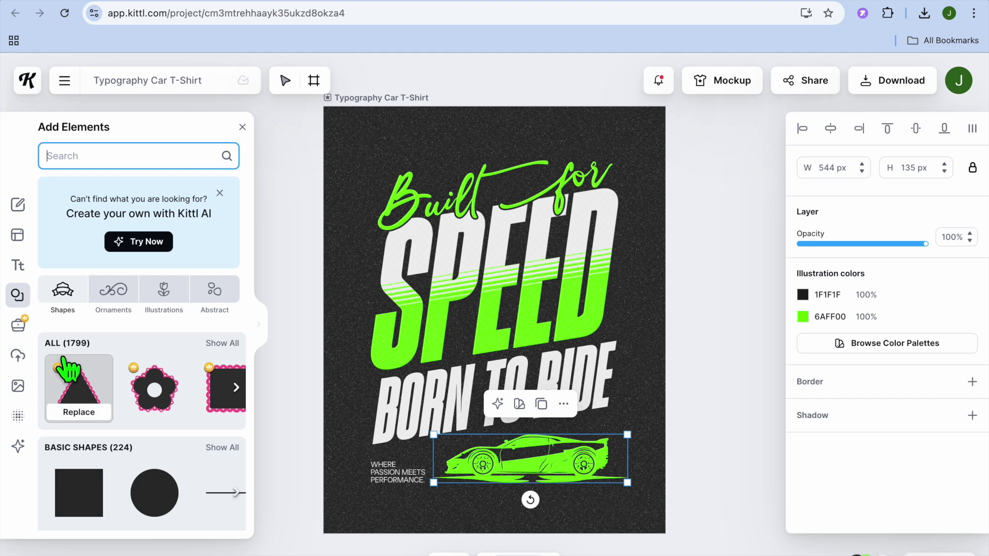
click(20, 355)
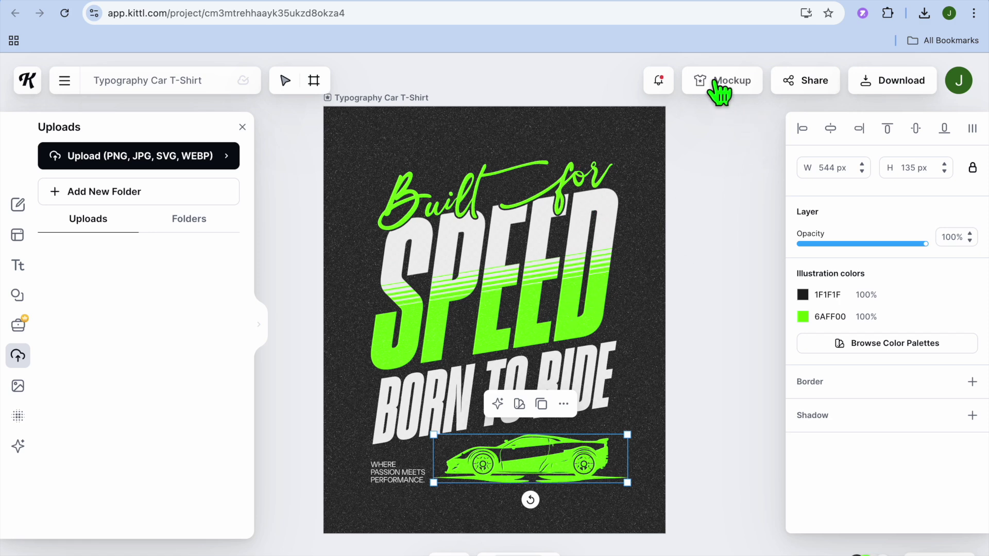
Step: Open the design's T-shirt mockup preview and look through the other mockup categories
mouse_move(720, 88)
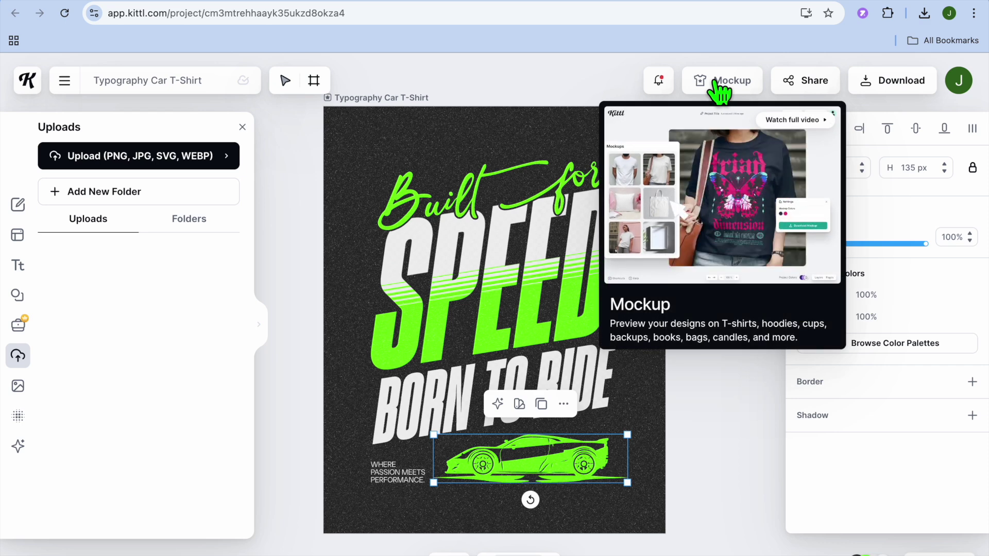
click(708, 86)
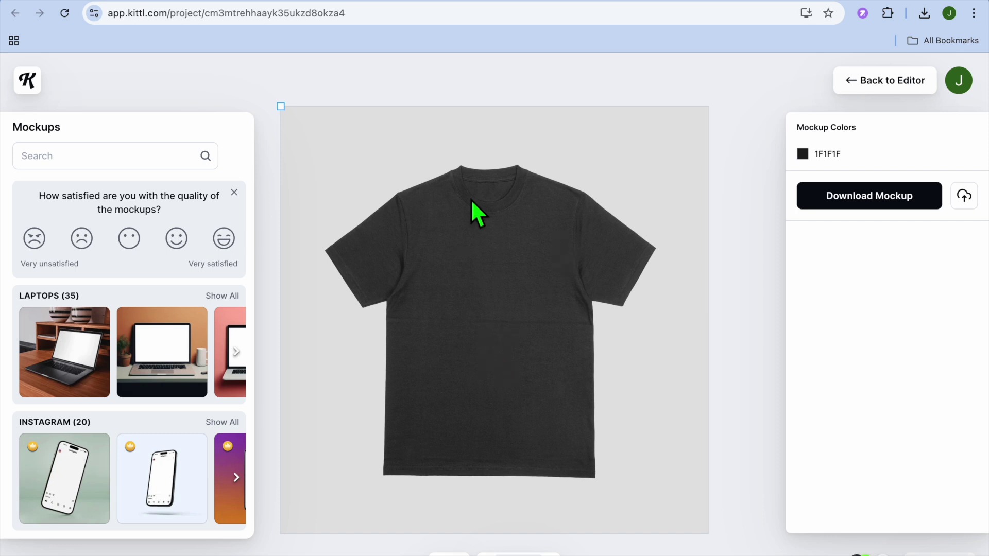
right_click(479, 402)
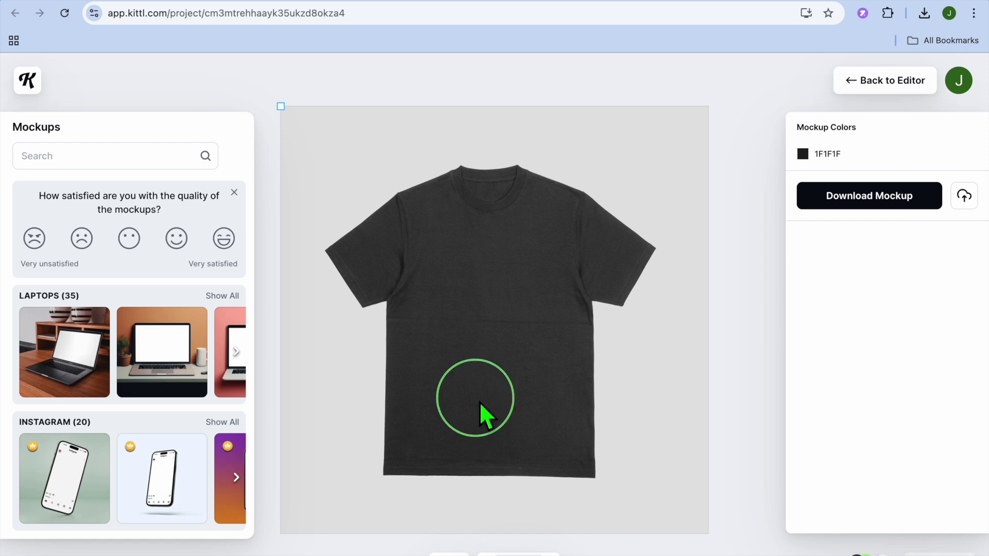
click(635, 400)
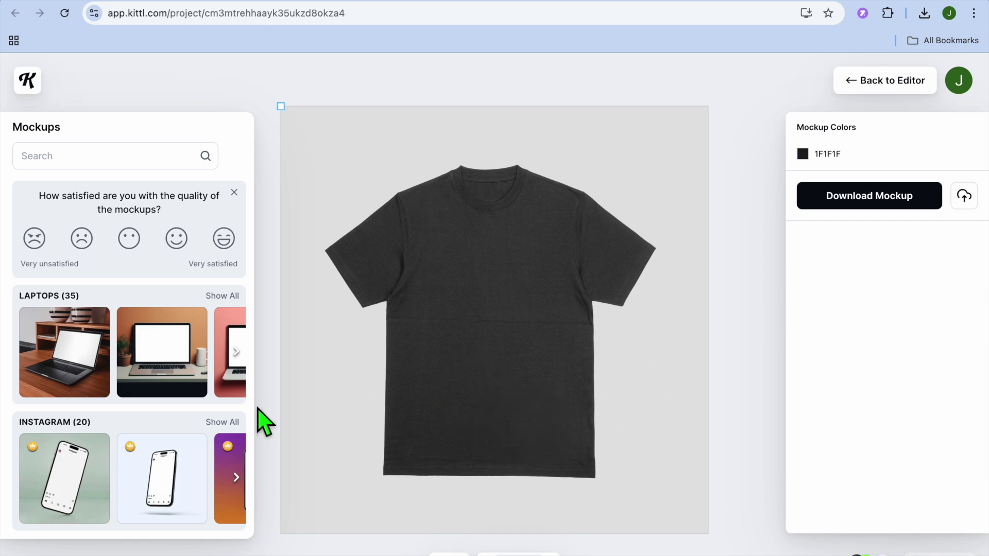
scroll(221, 400, down, 8)
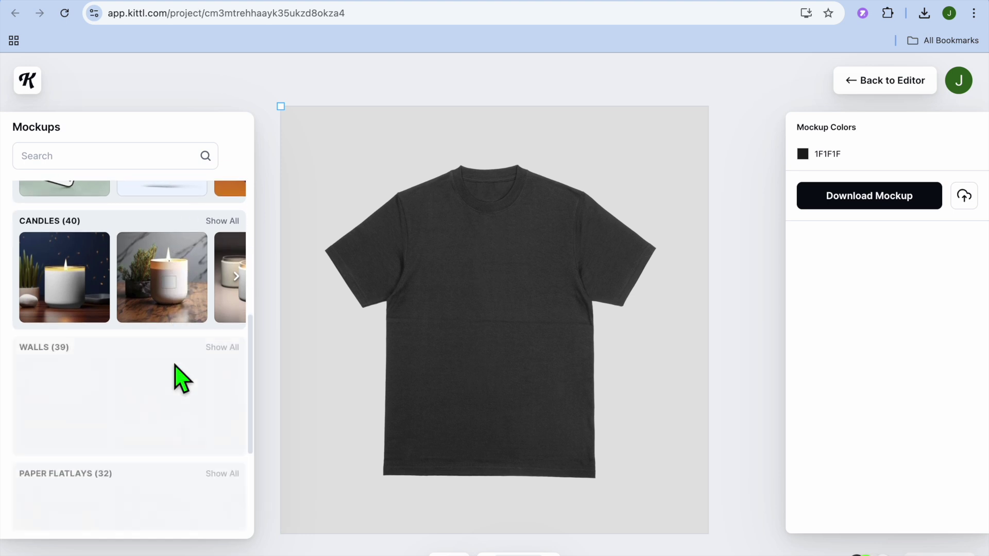
scroll(180, 376, up, 8)
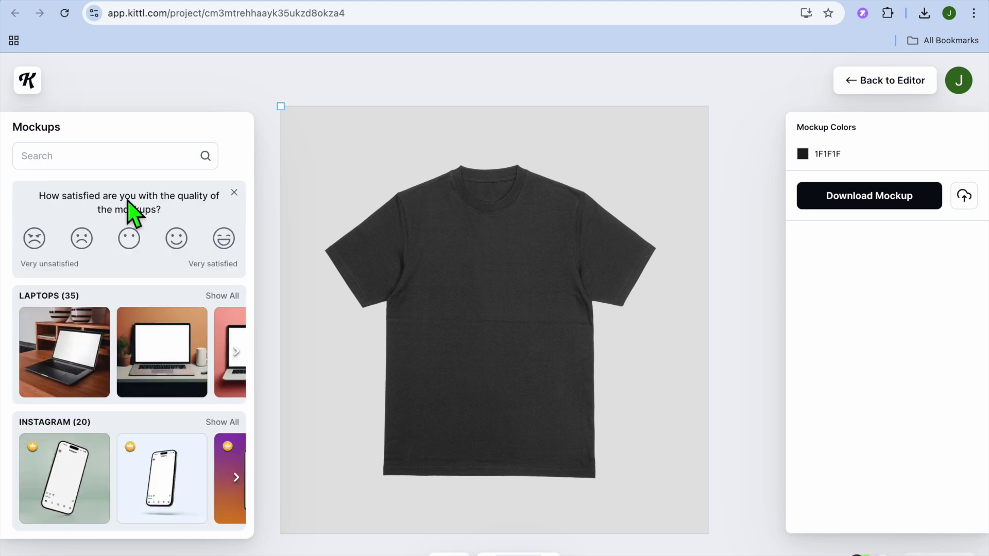
click(117, 163)
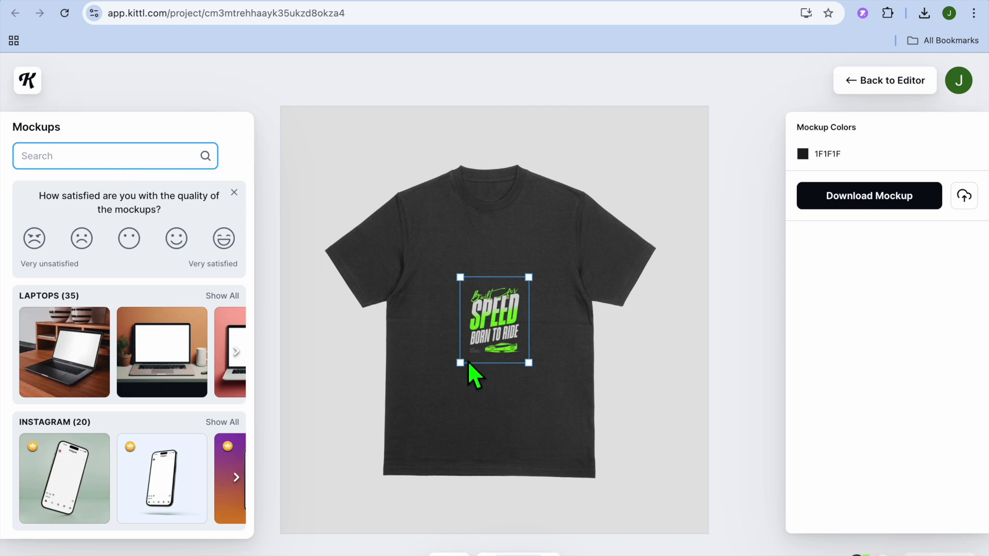
Step: Enlarge the design on the T-shirt mockup to fill most of the shirt front and centre it horizontally
click(466, 377)
click(498, 336)
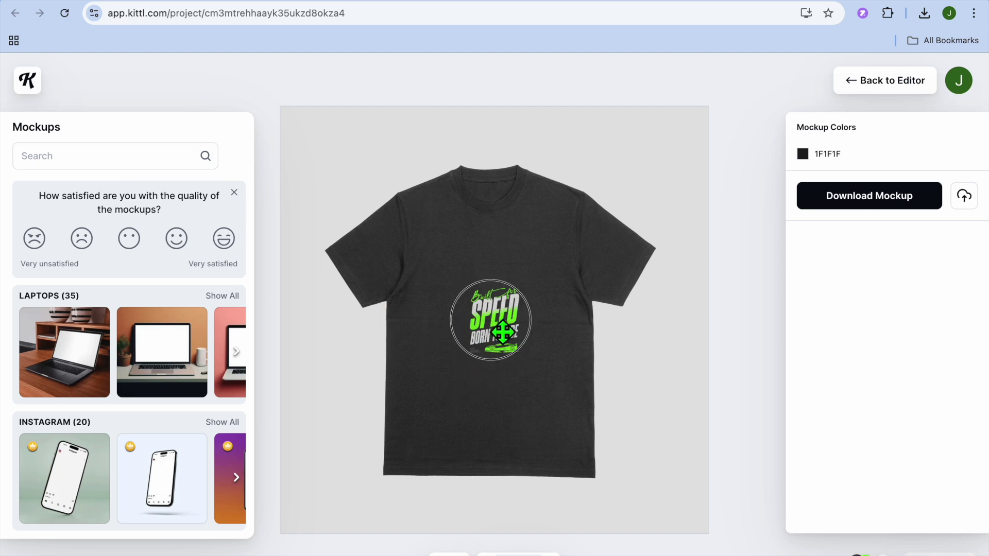
click(471, 289)
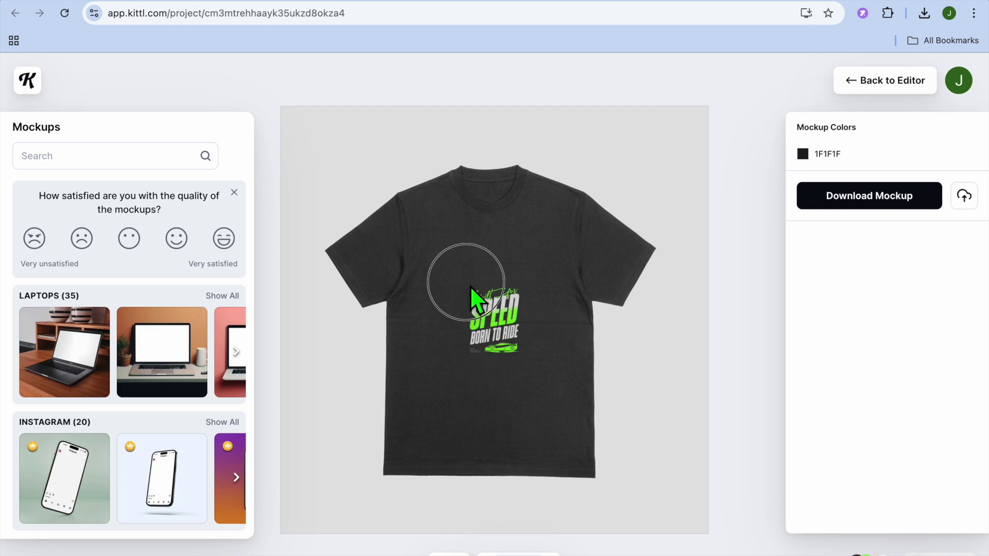
click(470, 288)
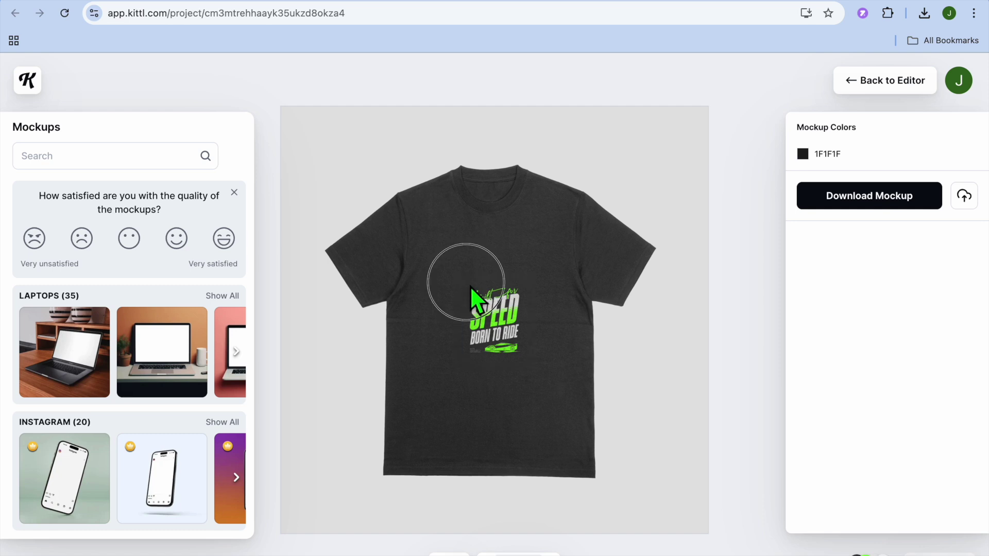
click(496, 328)
click(468, 380)
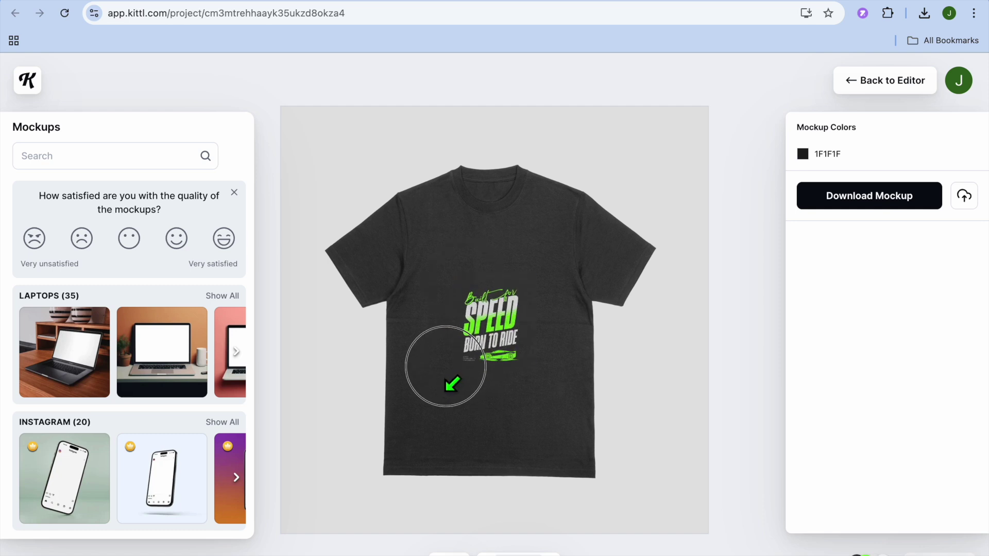
click(543, 323)
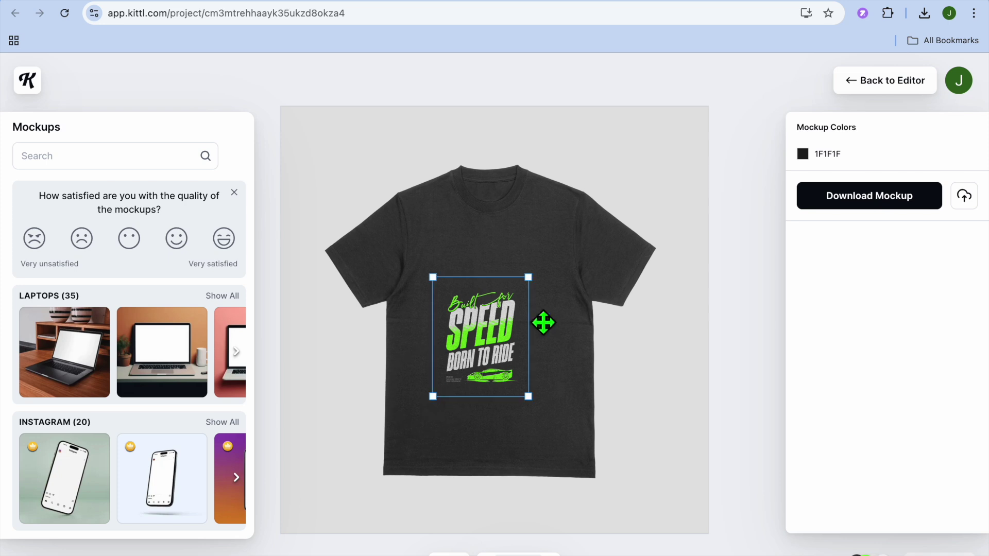
click(546, 287)
click(512, 384)
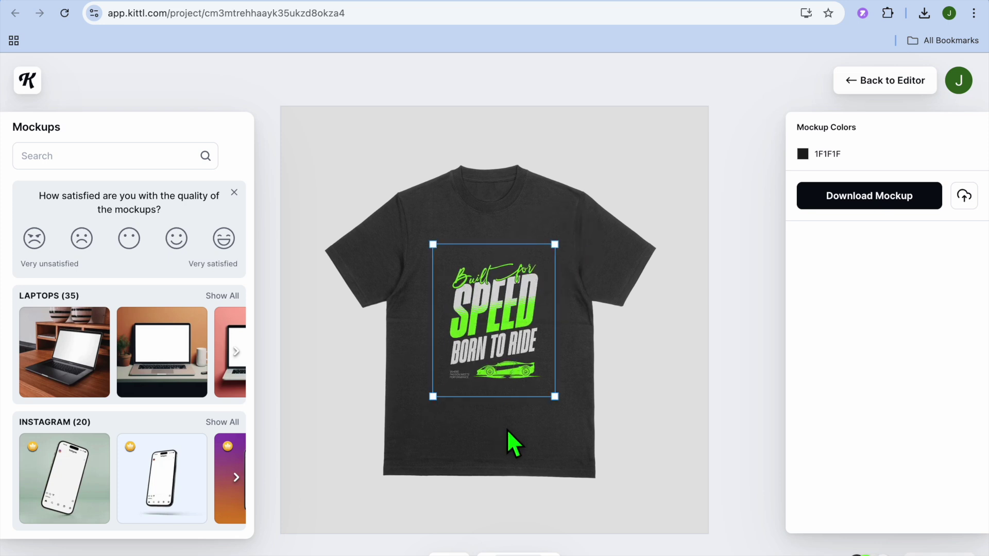
drag(554, 398, 572, 421)
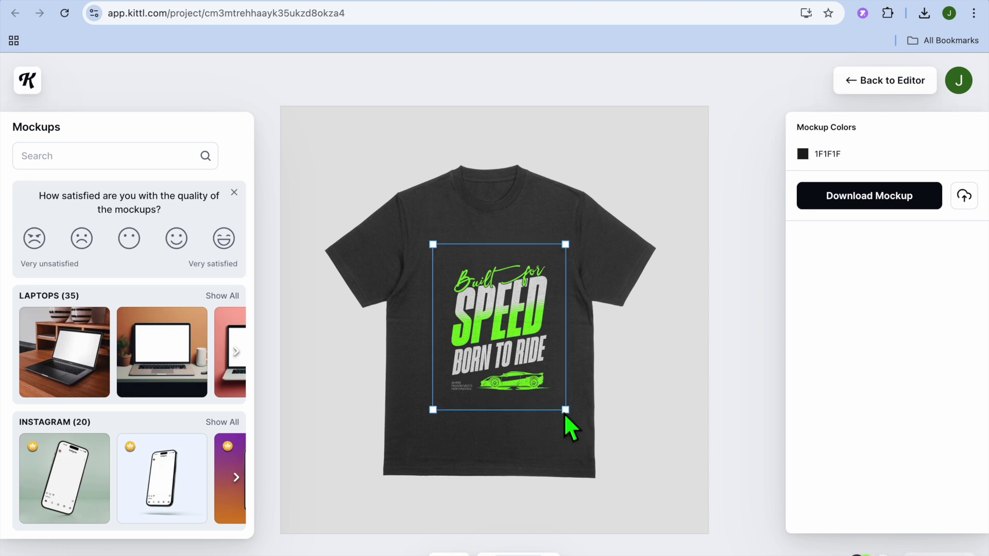
click(436, 246)
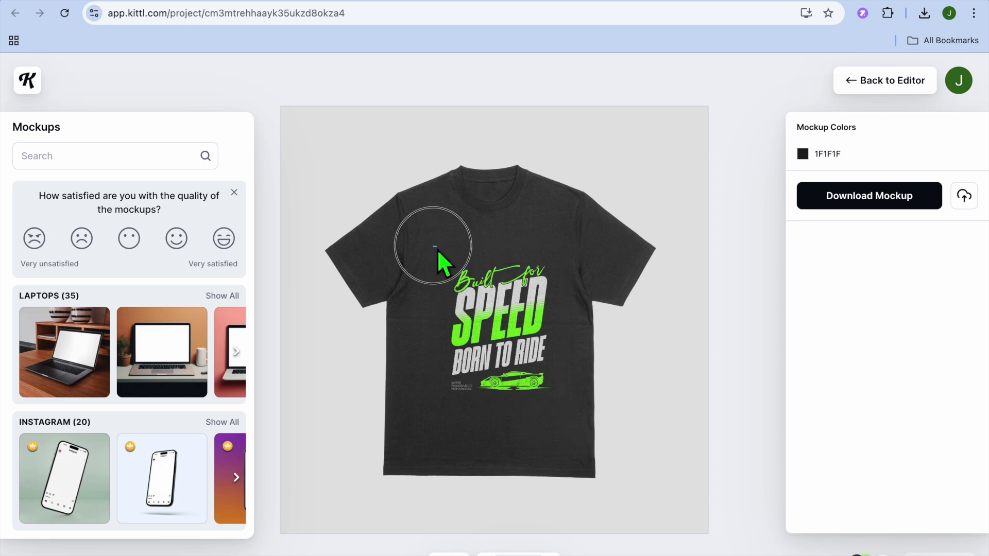
click(523, 313)
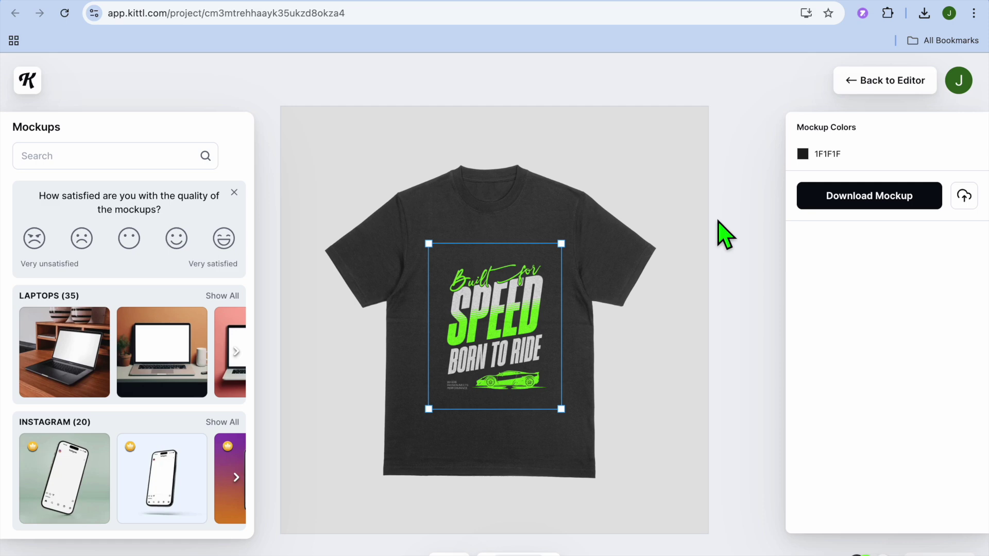
Step: Return to the editor and download the Typography Car T-Shirt artboard as a 640 × 800 px PNG
click(857, 87)
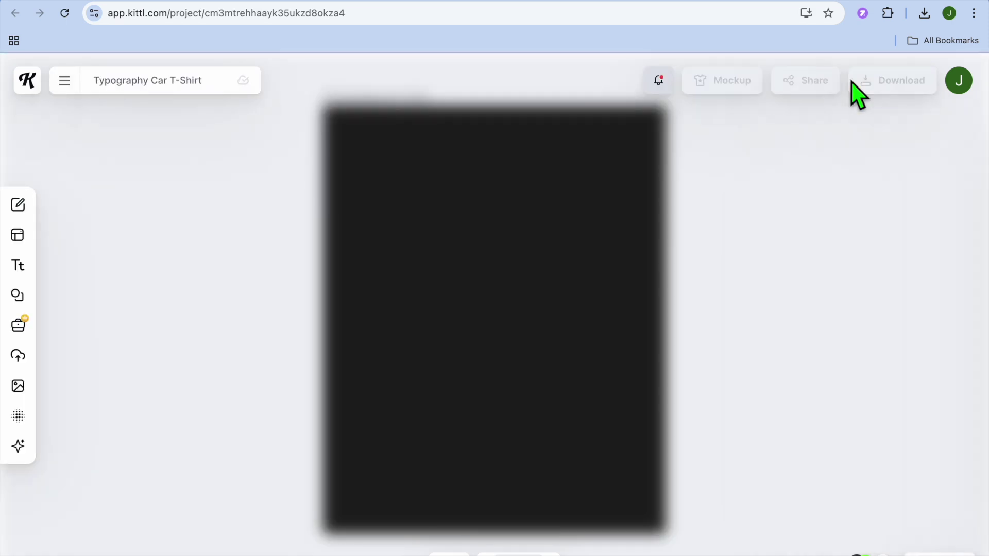
click(887, 86)
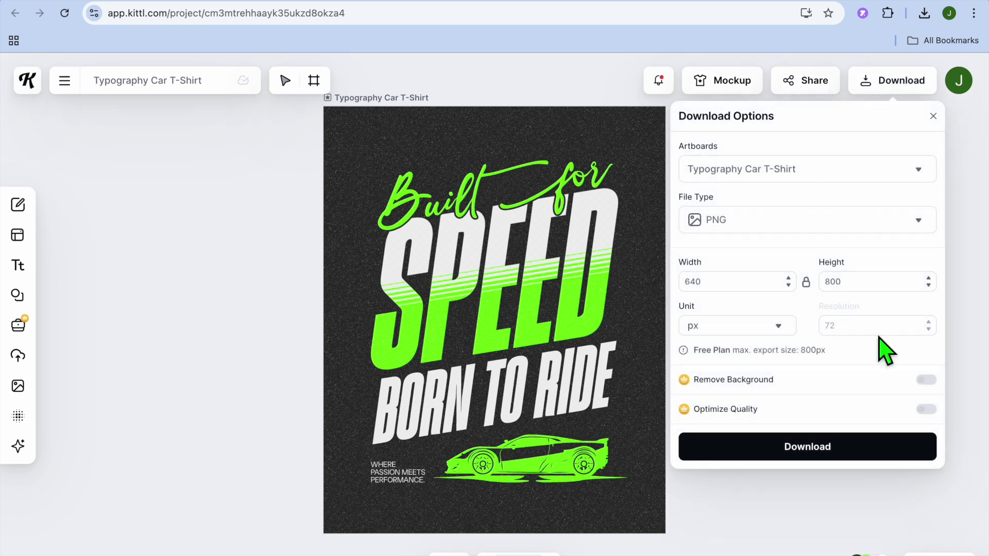
click(788, 460)
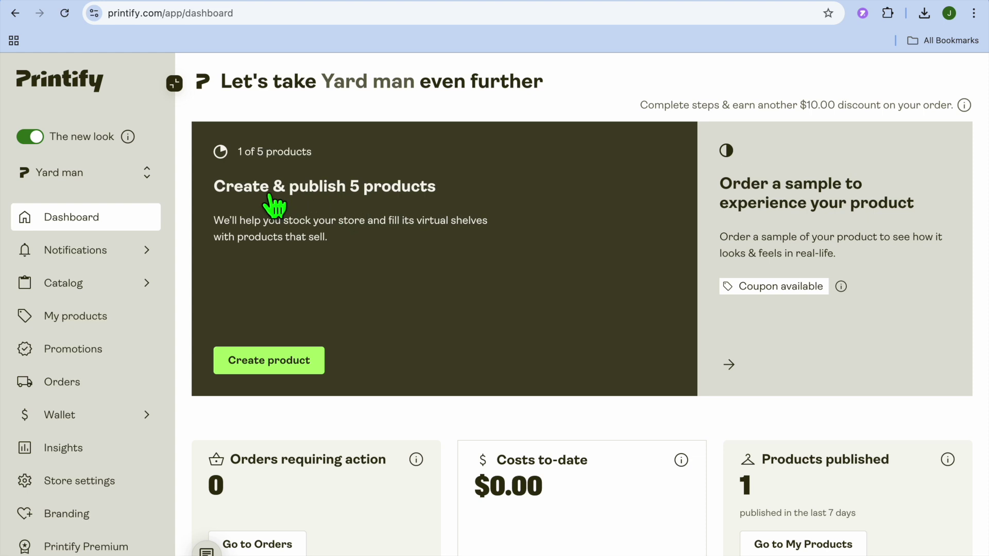
Step: Switch to Printify, look through the connected stores and open the sales channel options for adding a new store
click(116, 185)
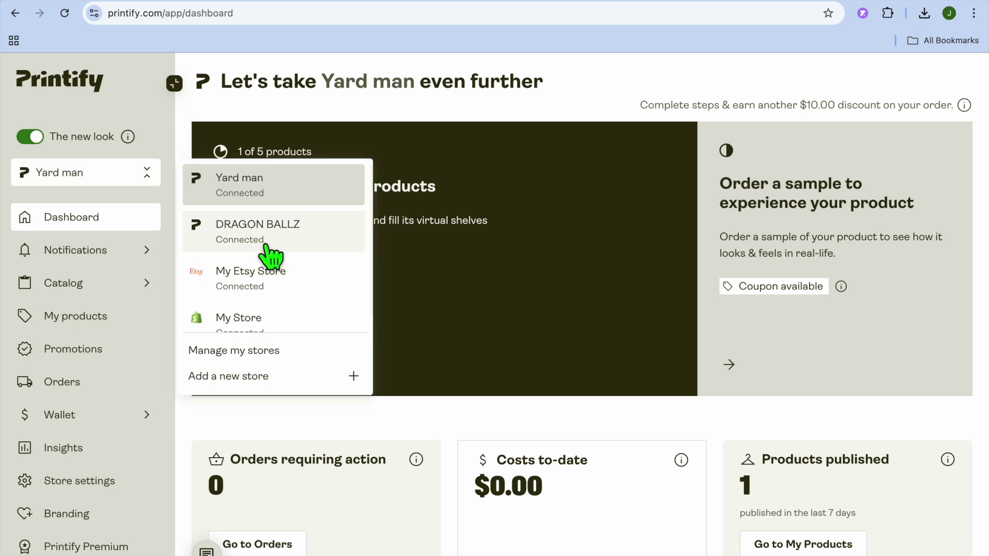
click(248, 382)
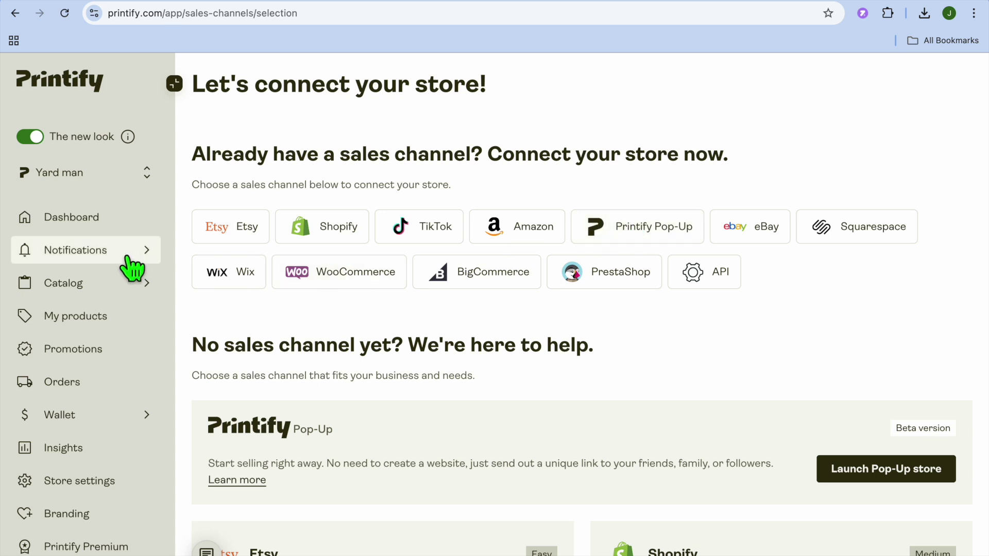
Step: Find the Gildan 5000 Unisex Heavy Cotton Tee among the men's T-shirts in the catalog and start designing it
click(108, 296)
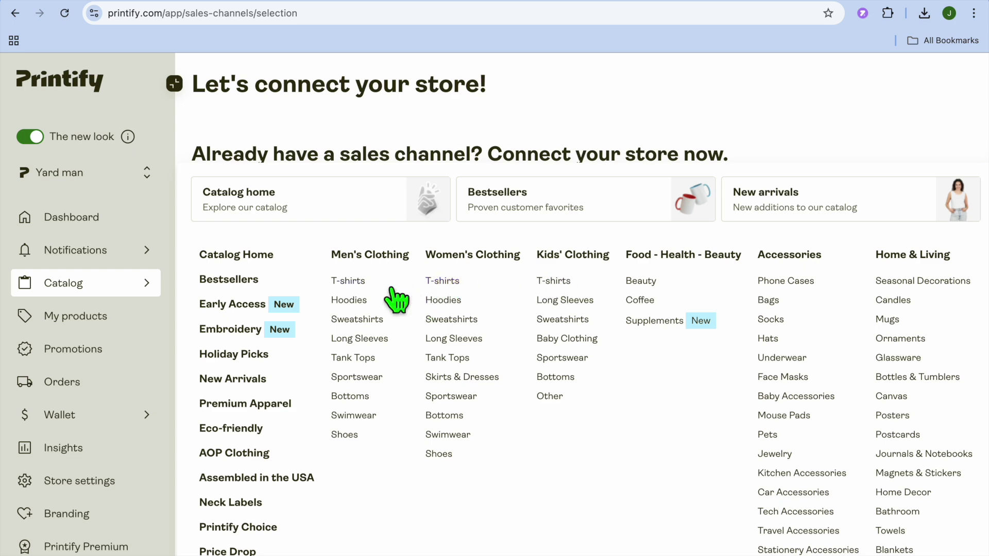
click(356, 283)
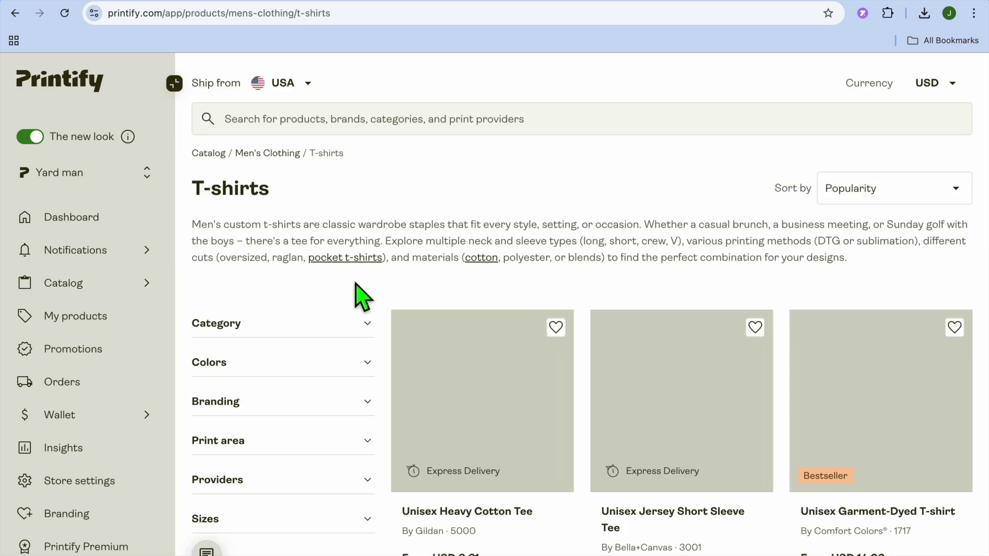
scroll(528, 391, down, 3)
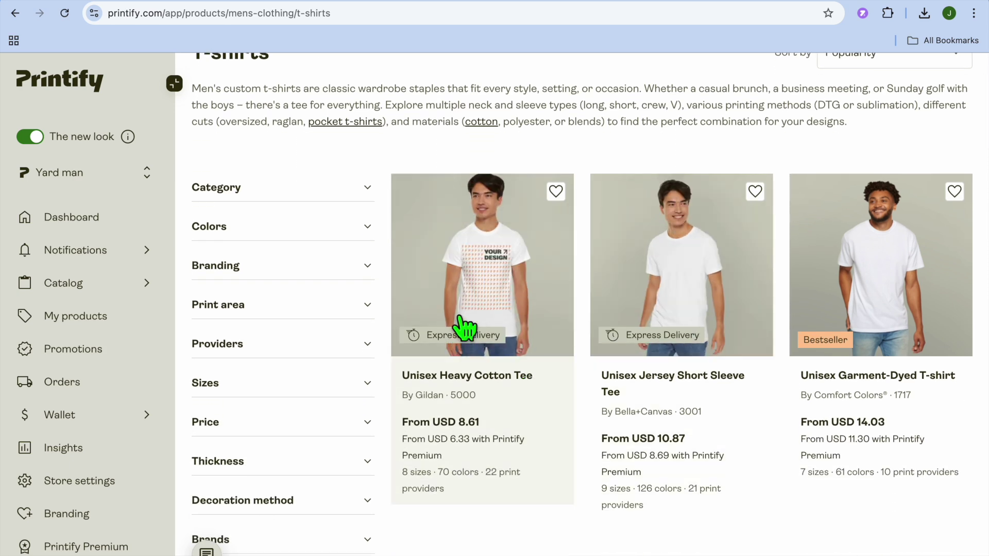
click(521, 316)
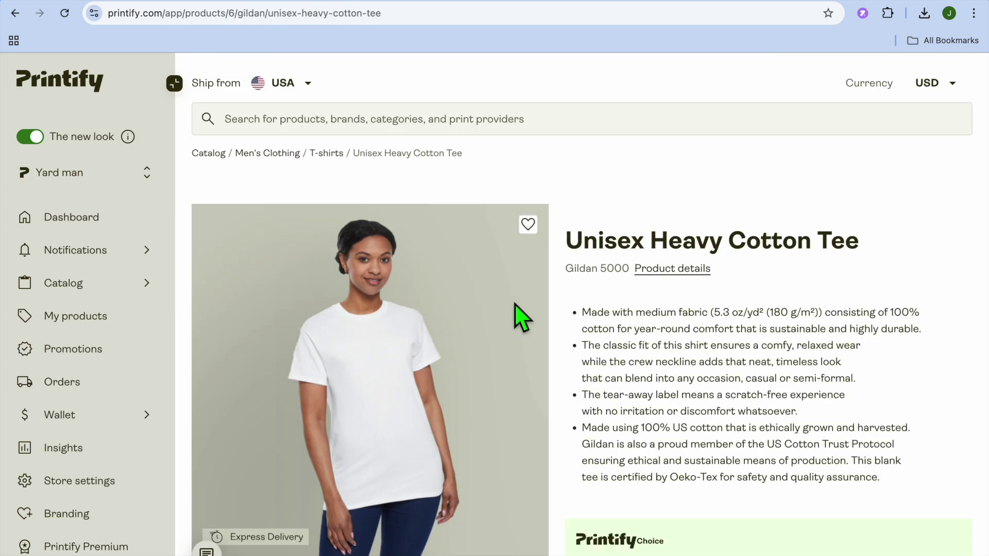
scroll(515, 303, down, 10)
scroll(520, 317, up, 8)
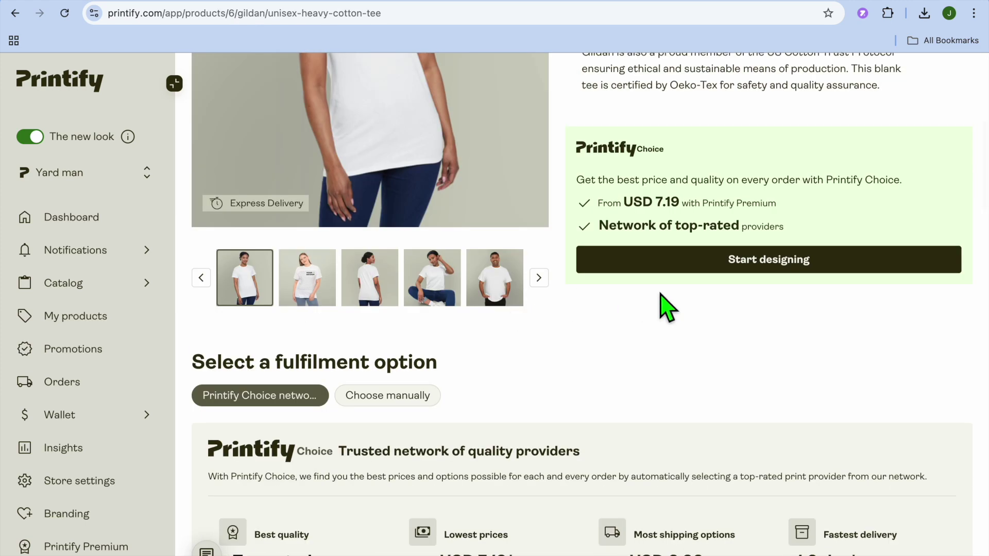
click(665, 268)
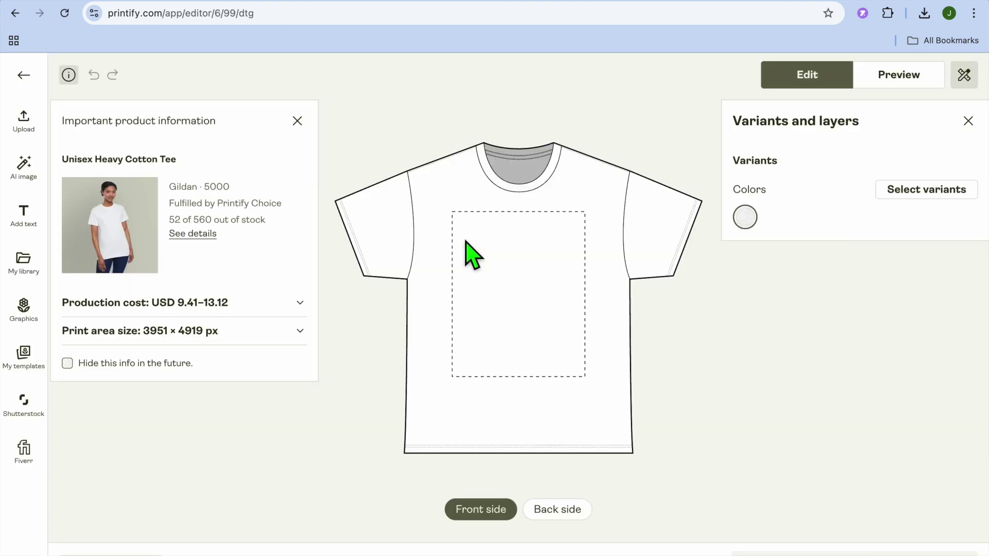
Step: Upload Rocking Around the Holly Vibes.png from the device's Downloads folder onto the shirt's front side
click(25, 127)
click(133, 185)
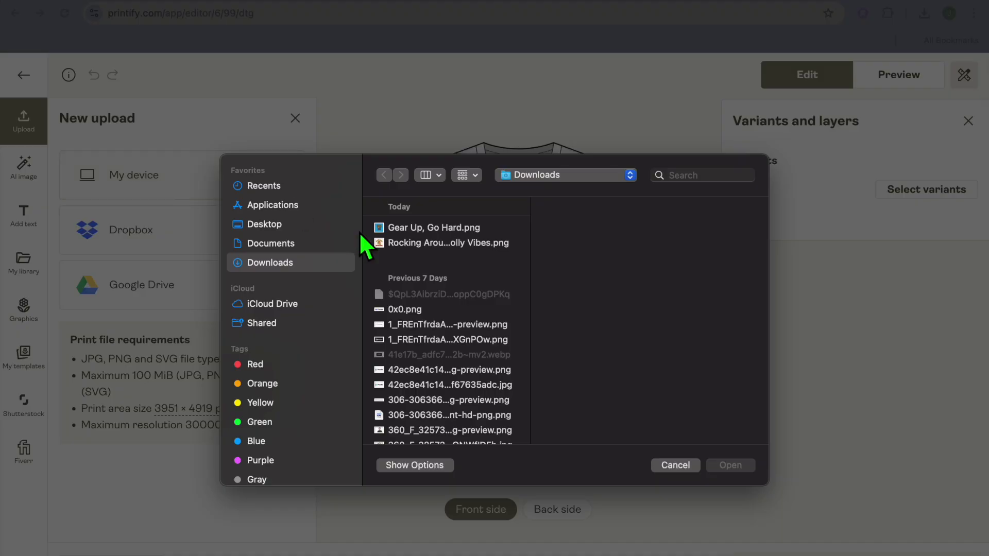
click(435, 244)
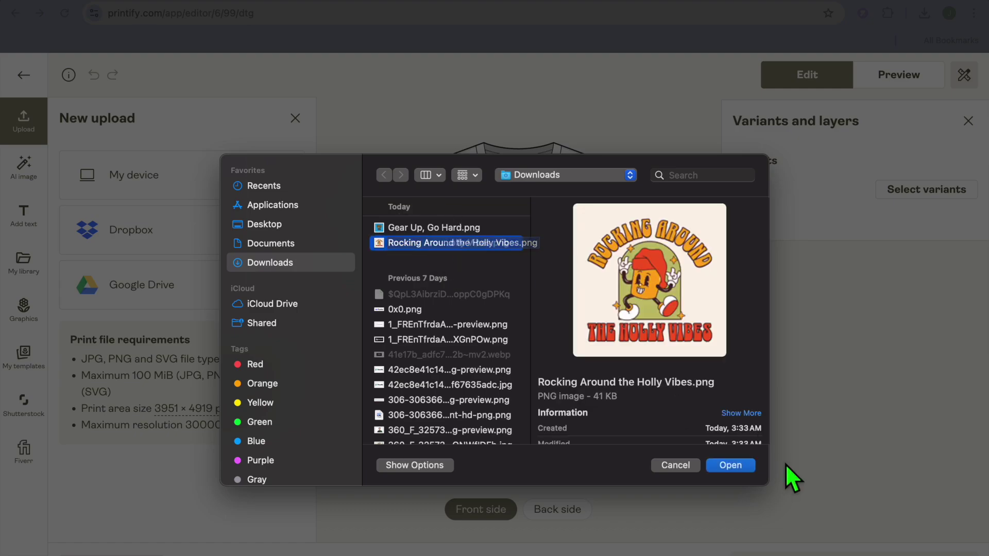
click(742, 466)
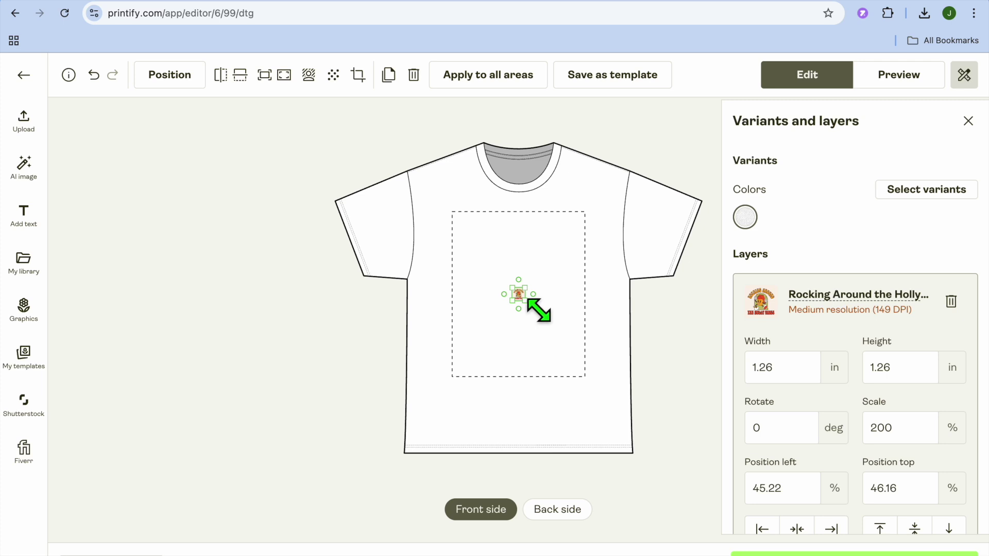
Step: Enlarge the artwork to about 13.17 × 13.17 in so it spans the full width of the front print area
drag(539, 309, 573, 388)
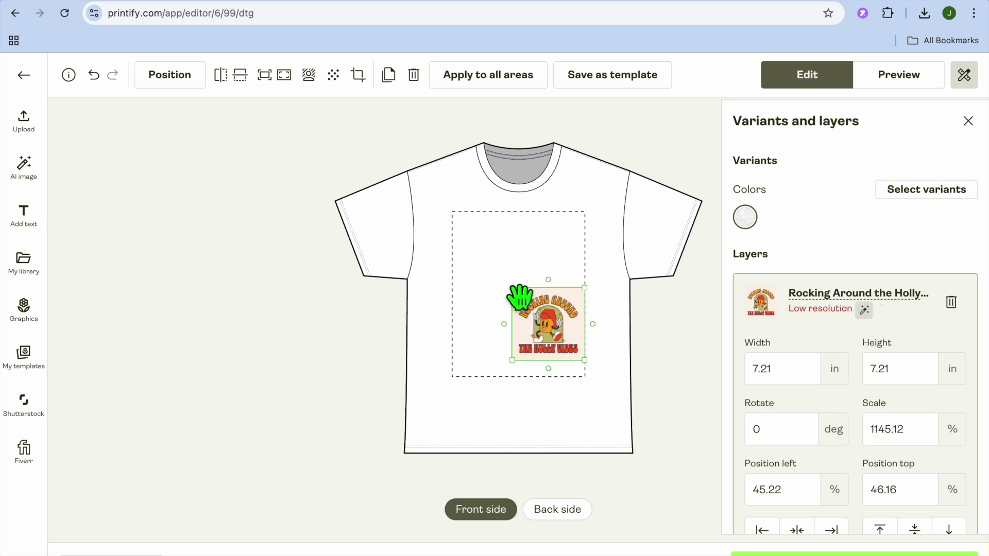
drag(513, 289, 478, 201)
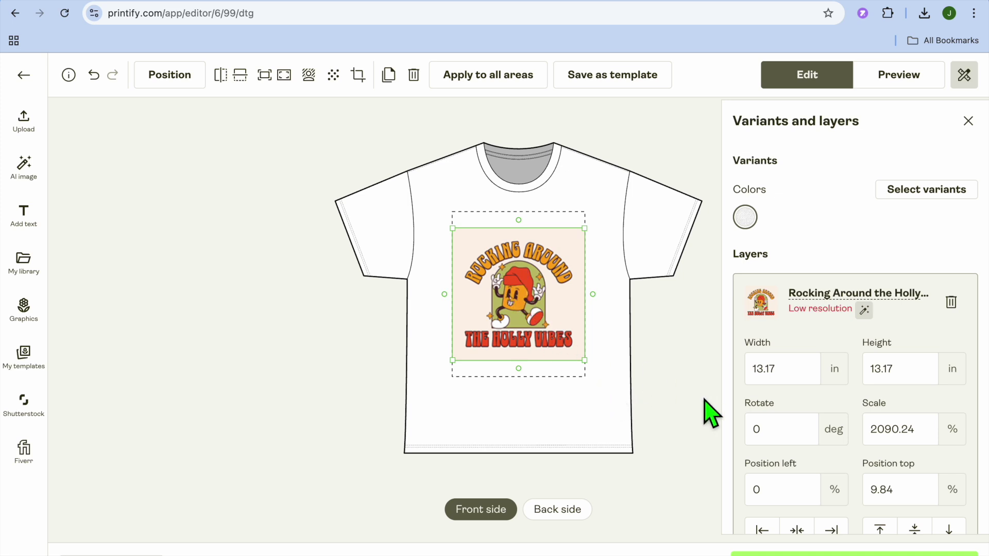
scroll(798, 426, down, 2)
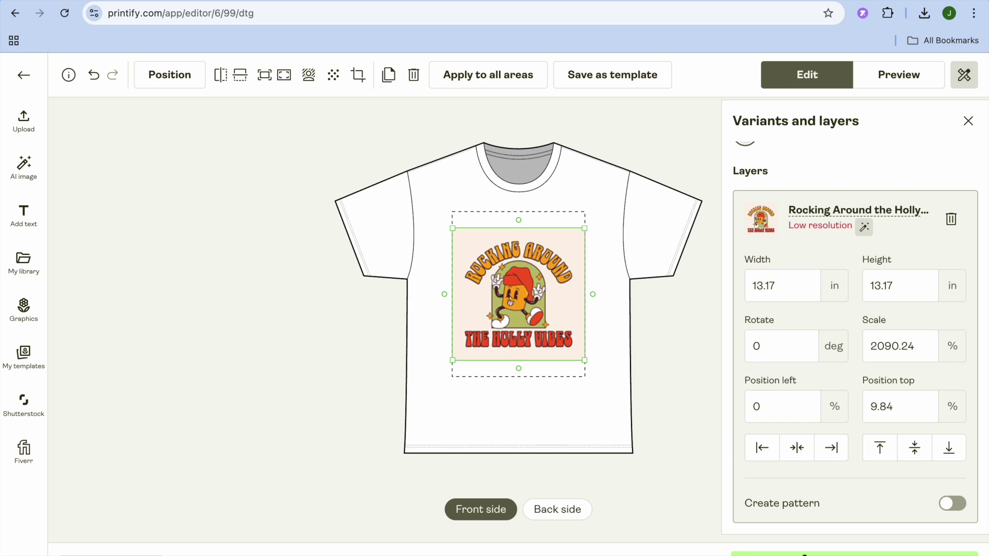
Step: Save the product and start publishing it, choosing the third mockup, a front view with the artwork, as the main image
key(Escape)
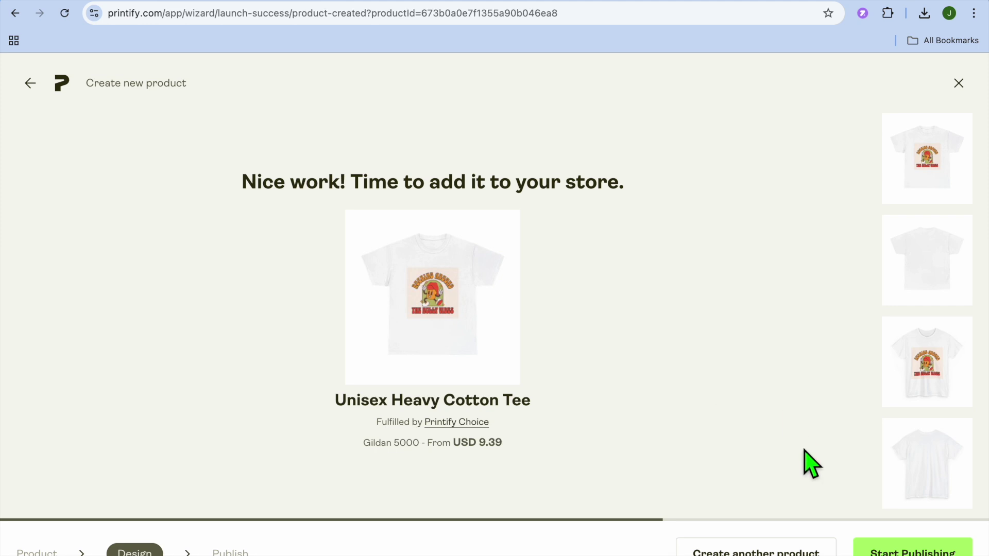
click(907, 552)
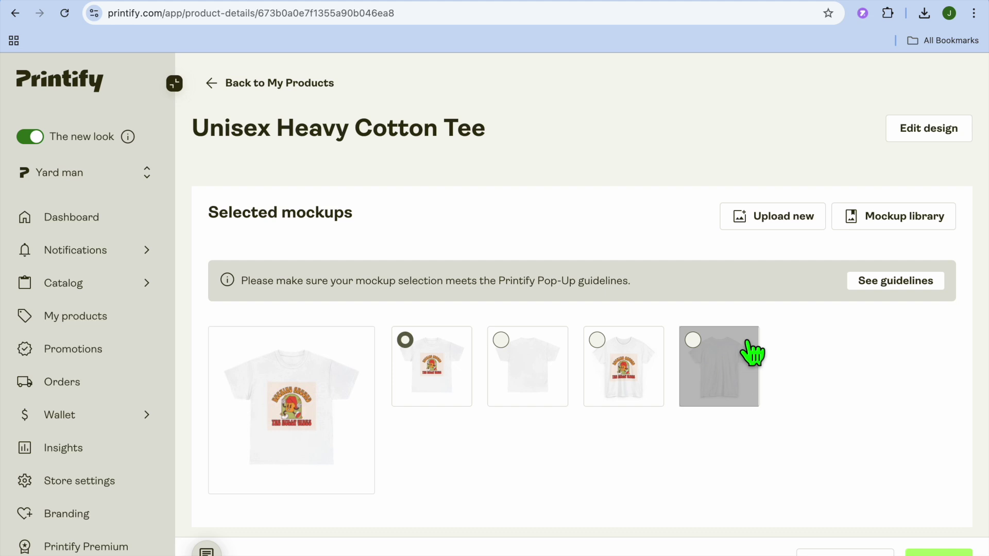
click(597, 341)
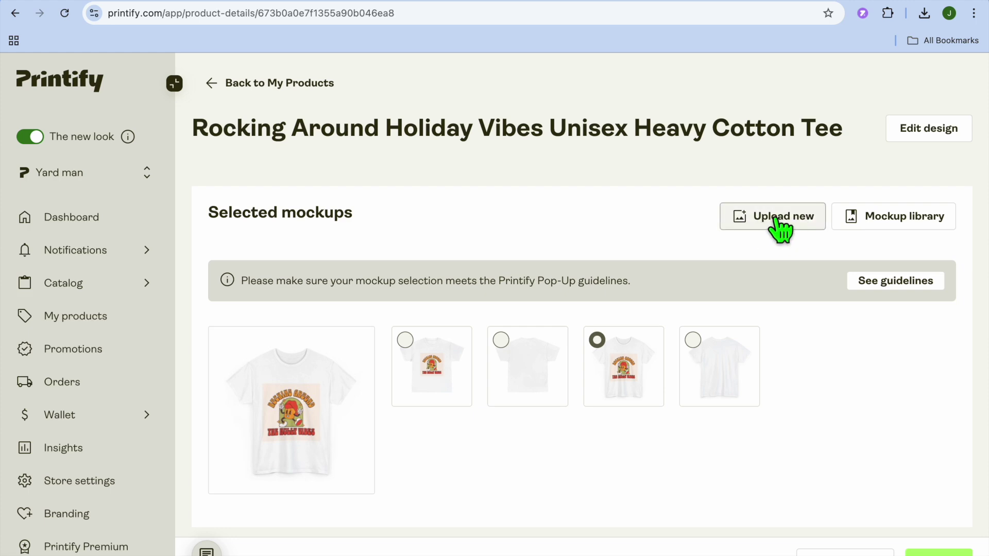
Step: Review the product's listing and shipping details, and select all size variants in the pricing table
scroll(829, 353, down, 10)
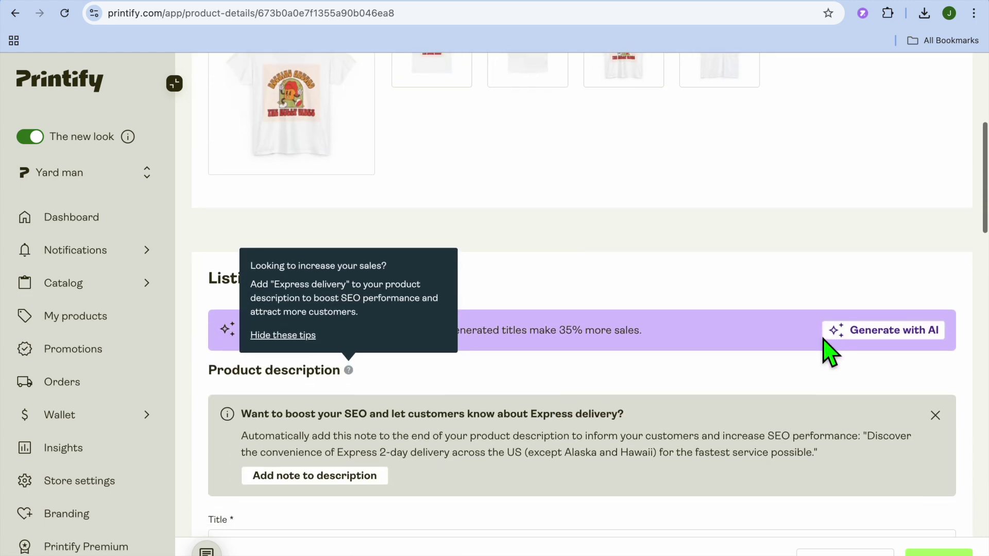
scroll(827, 349, down, 8)
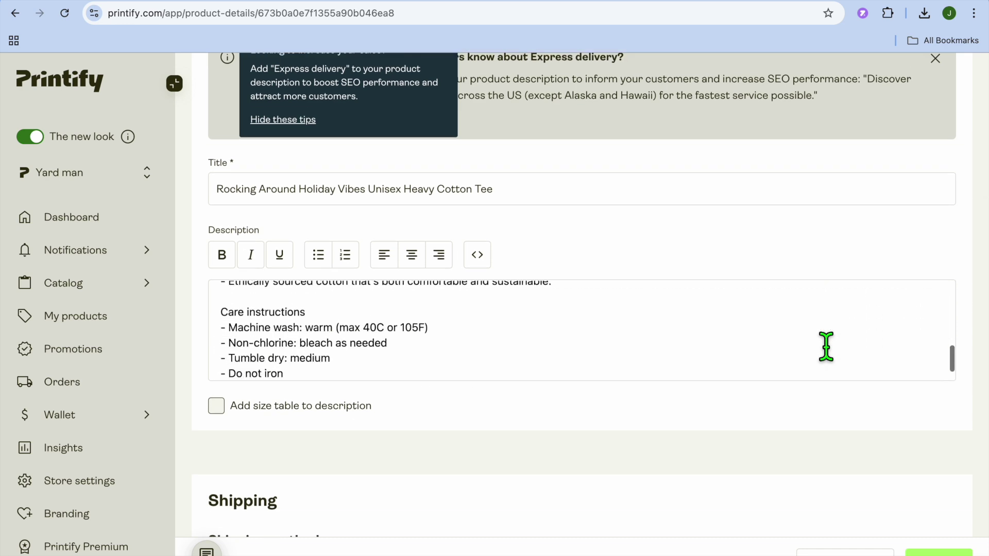
scroll(677, 448, down, 6)
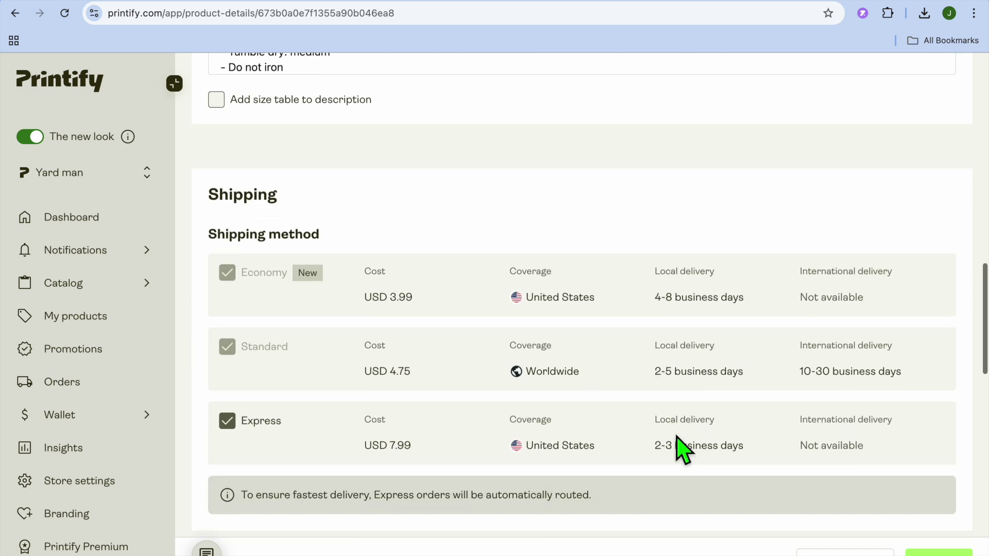
scroll(657, 401, down, 9)
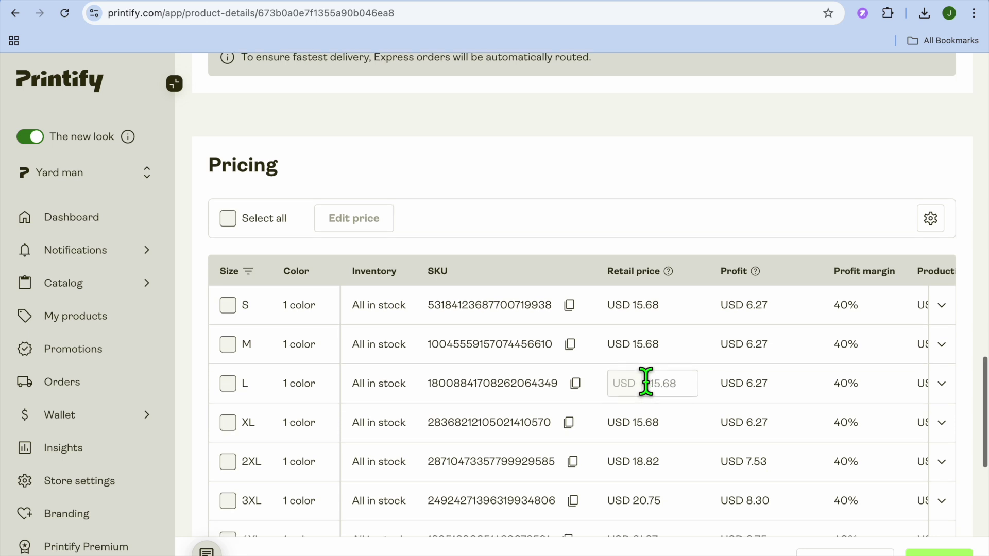
click(227, 148)
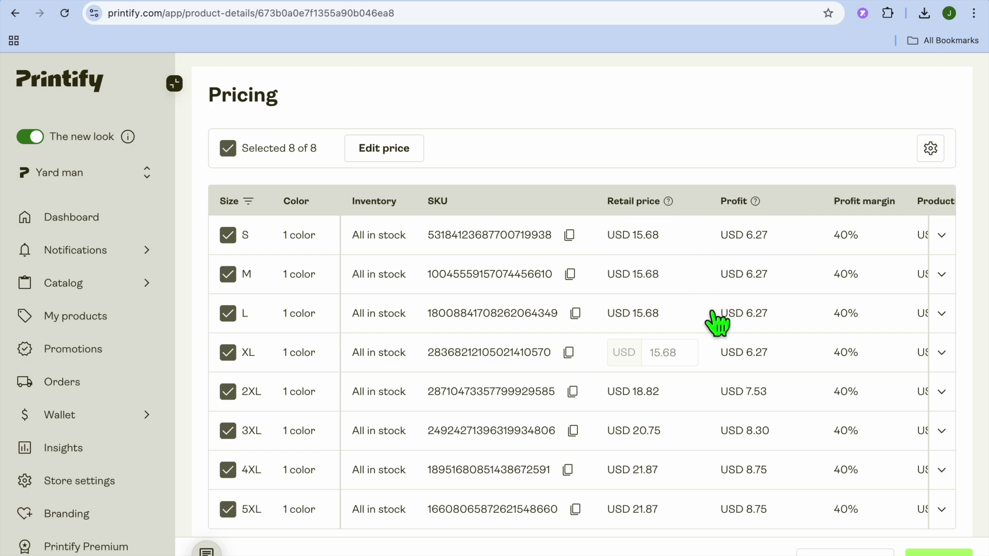
Step: Look through the pricing notes, product visibility and sync options in the publishing settings
scroll(716, 323, down, 6)
scroll(715, 325, down, 3)
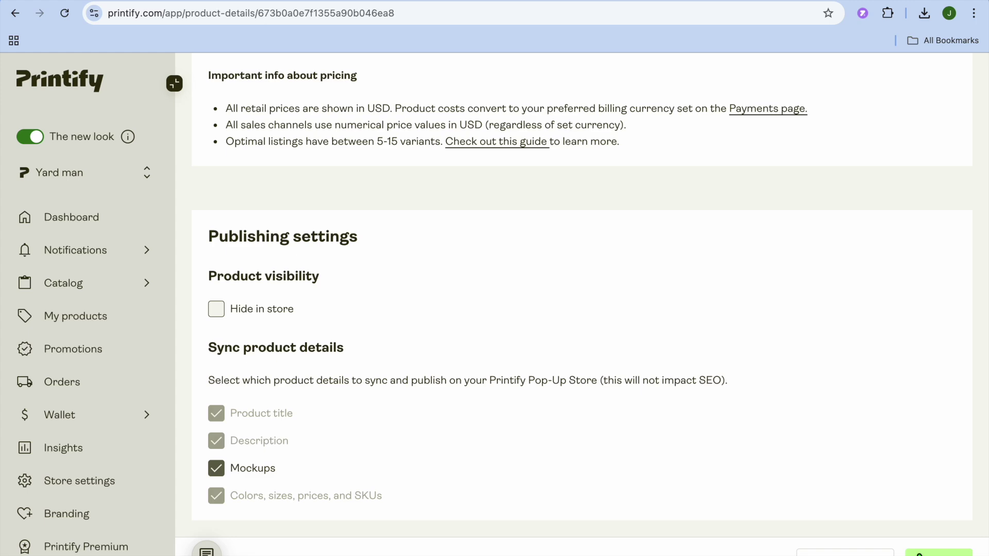
scroll(947, 465, up, 20)
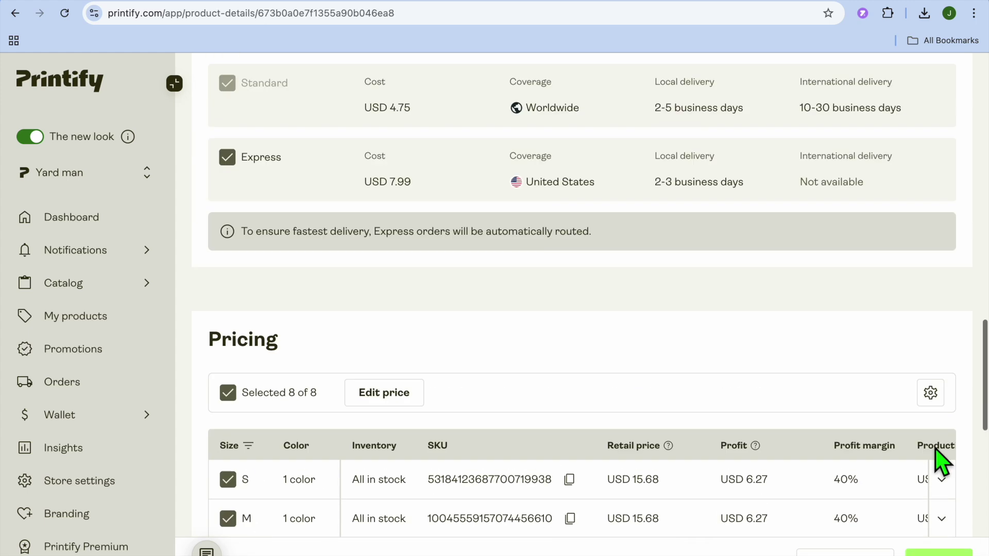